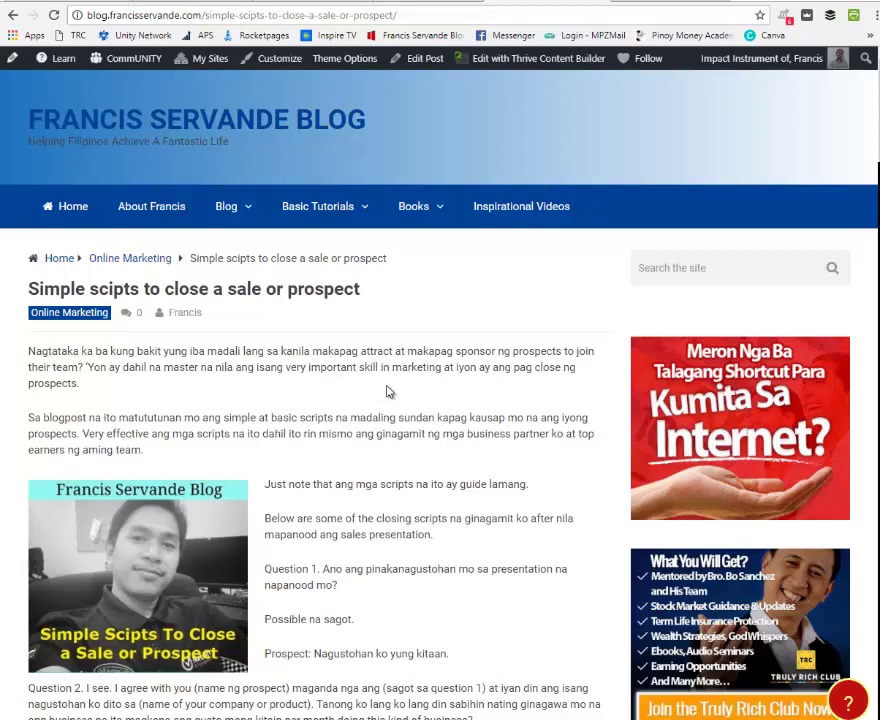
# Step: Skim the closing-scripts blog post, then open the PrintFriendly homepage from the extension icon
pyautogui.scroll(-1, 394, 389)
pyautogui.scroll(1, 440, 396)
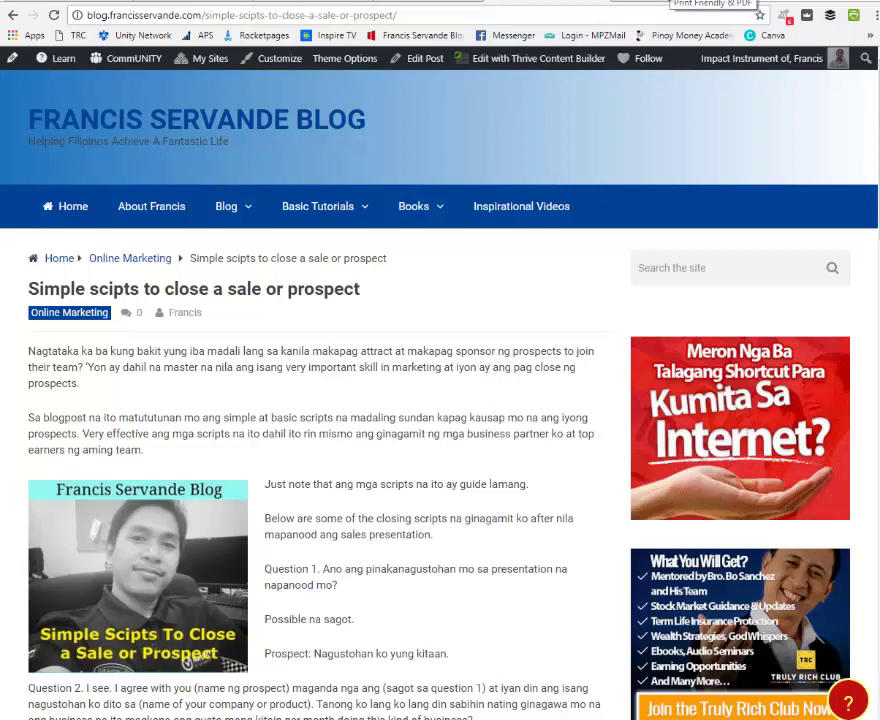
pyautogui.click(667, 3)
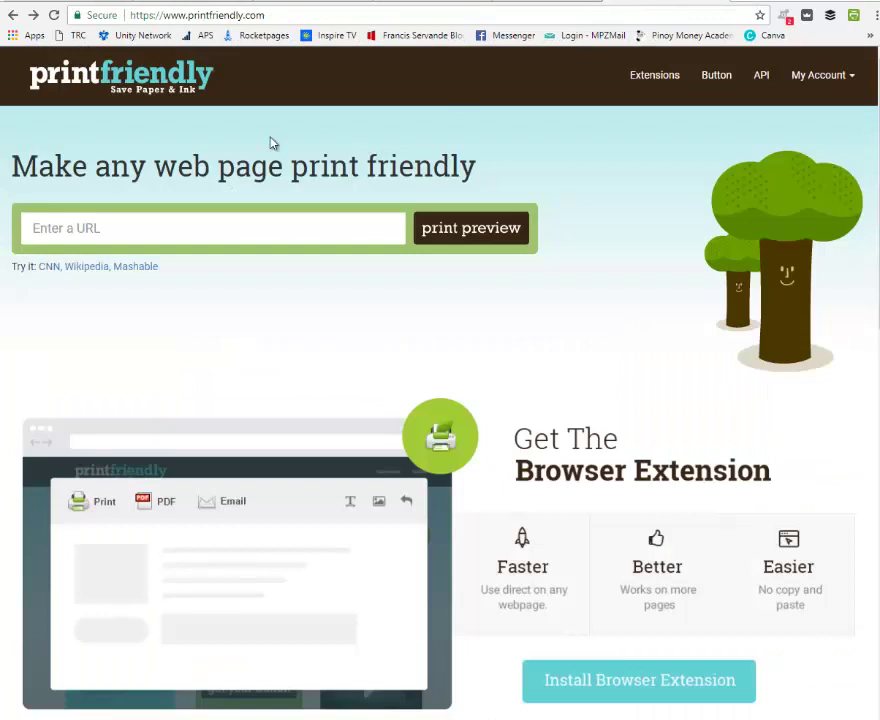
# Step: View PrintFriendly's browser extensions page, then return to the blog post tab
pyautogui.moveTo(268, 13); pyautogui.dragTo(188, 14)
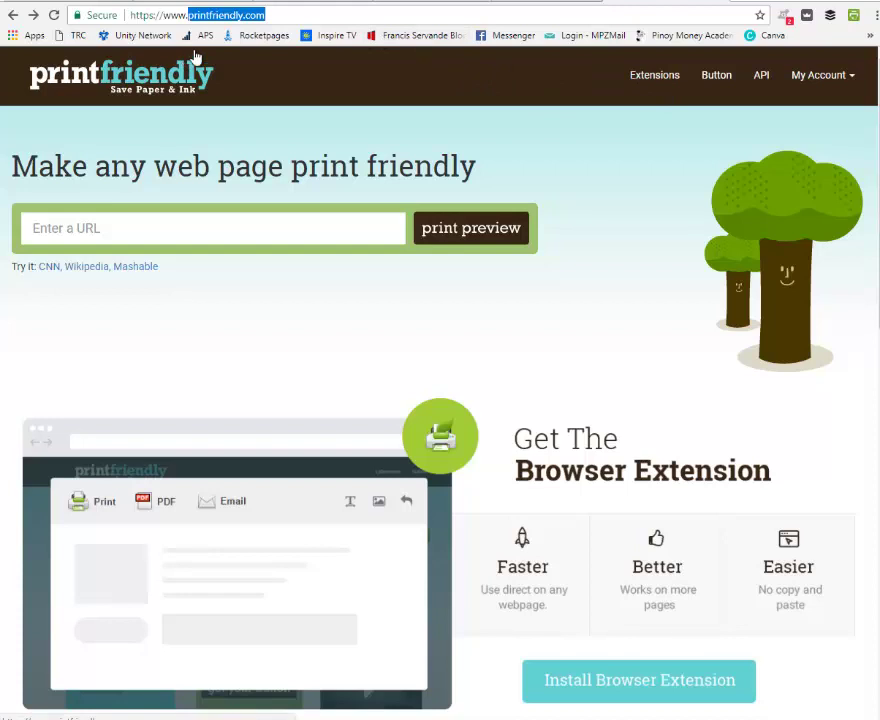
pyautogui.click(656, 85)
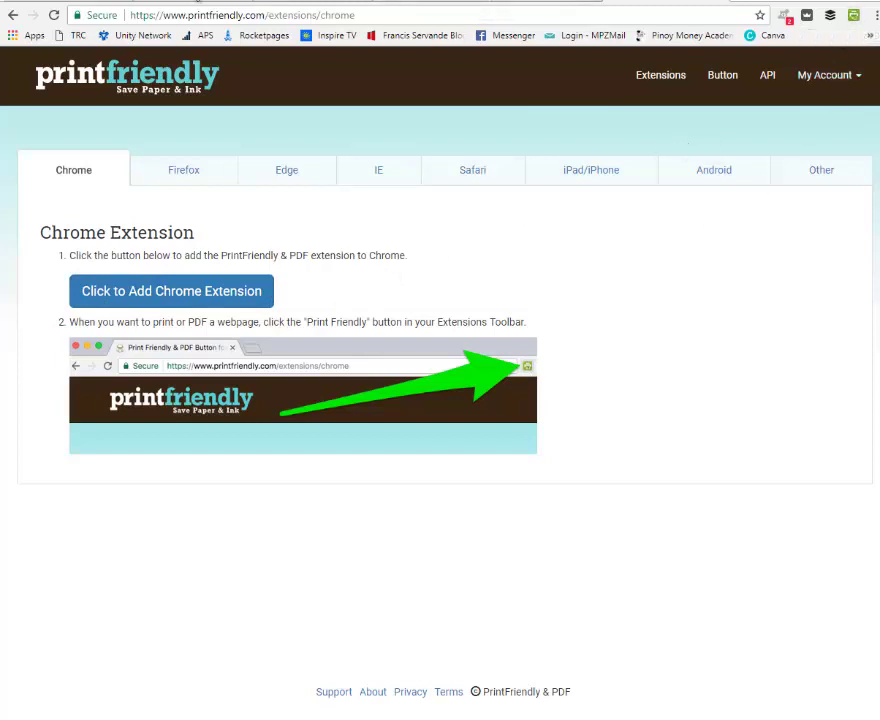
pyautogui.click(560, 0)
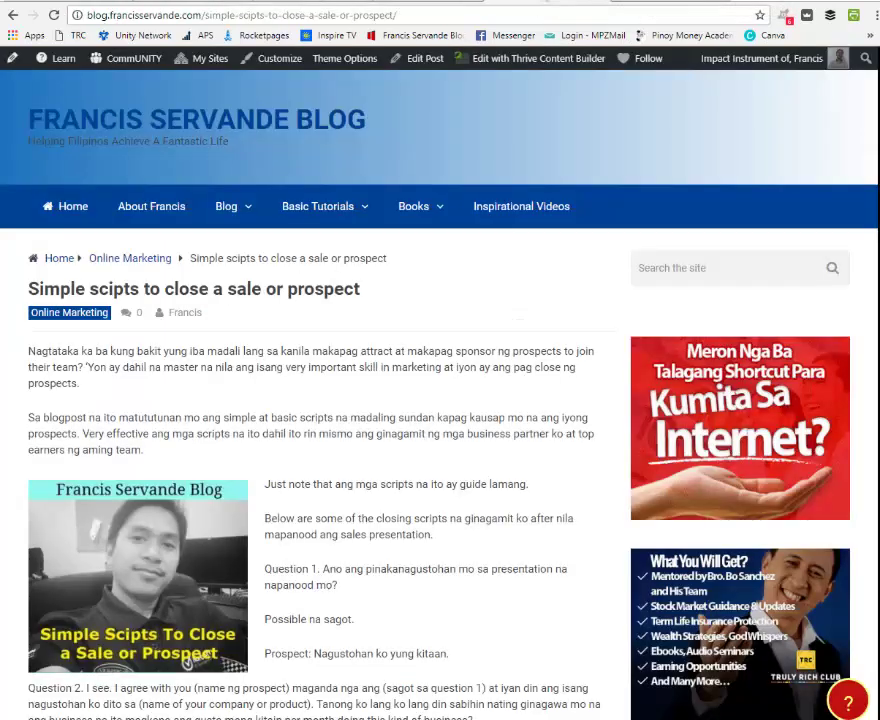
# Step: Paste the blog post's URL into PrintFriendly's URL field and generate its print preview
pyautogui.click(434, 12)
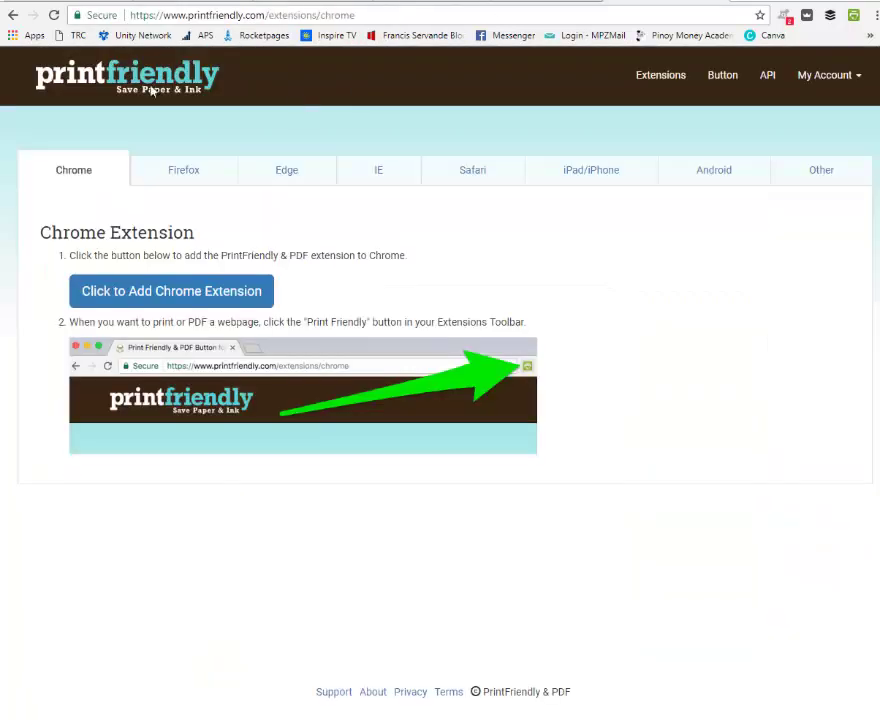
pyautogui.click(11, 16)
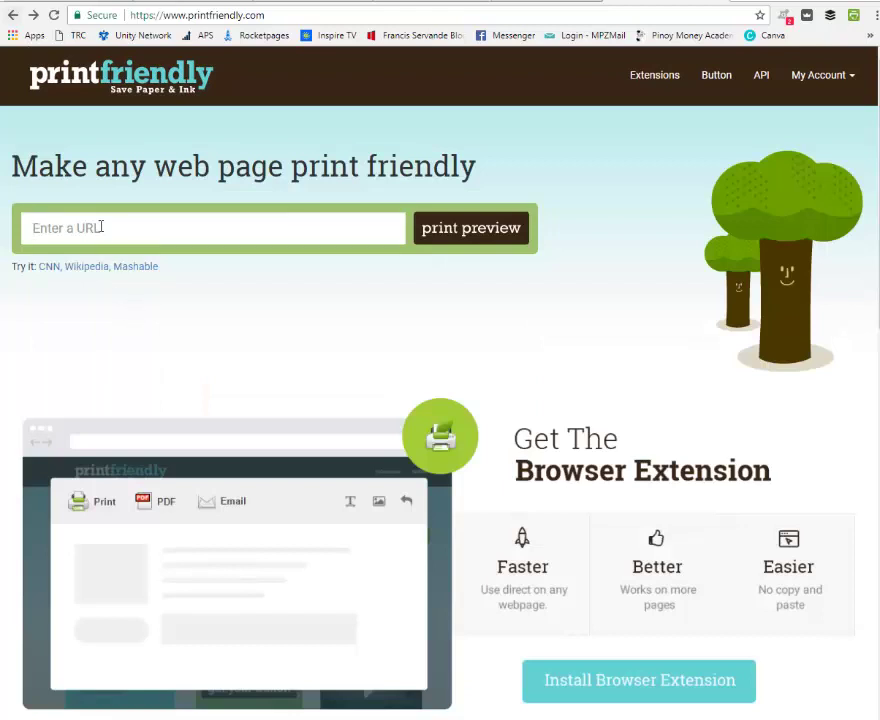
pyautogui.click(101, 227)
pyautogui.write('https://francisservande.com/simple-scipts-to-close-a-sale-or-prospect/')
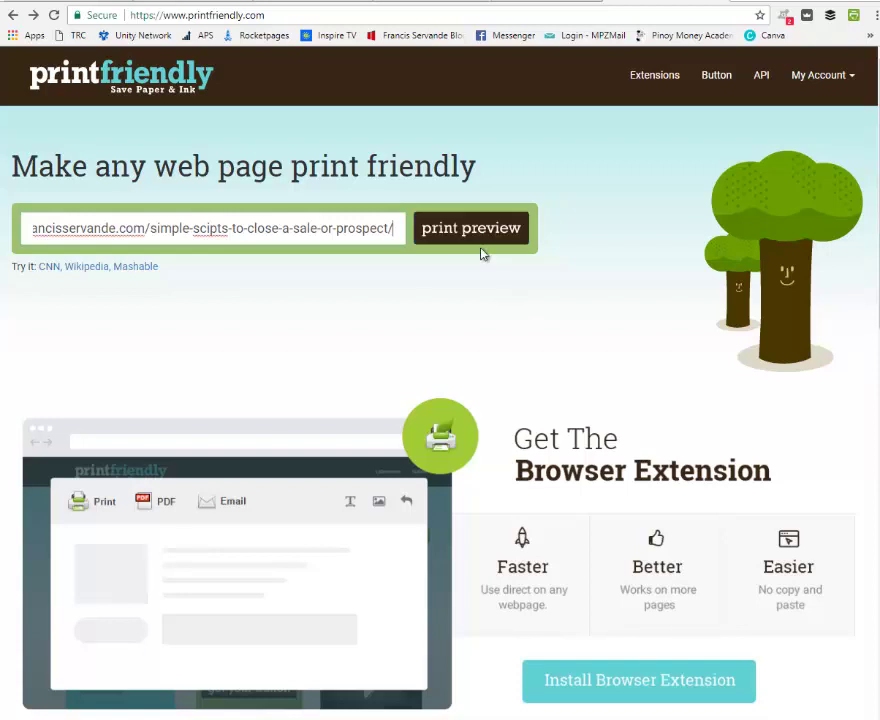
pyautogui.click(478, 236)
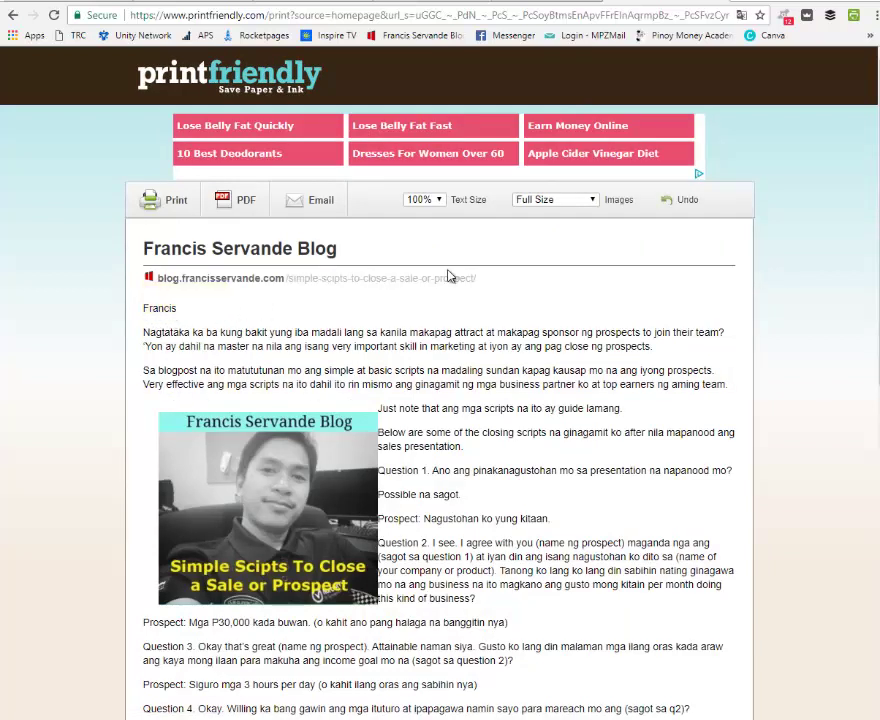
# Step: Delete the author line plus the Pin It and Tweet links, then create the PDF
pyautogui.click(165, 312)
pyautogui.scroll(-3, 420, 368)
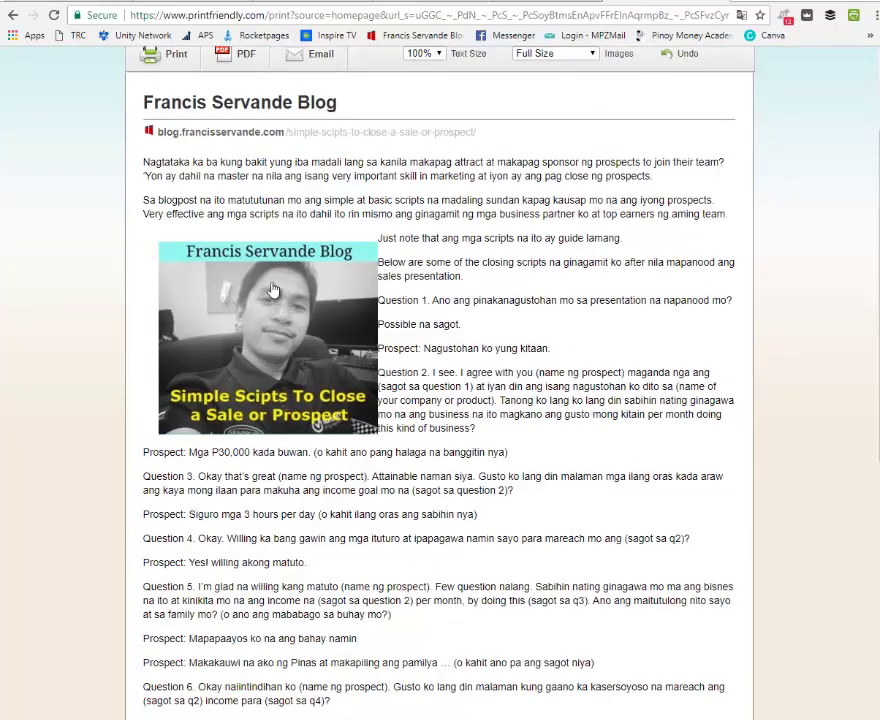
pyautogui.scroll(-5, 538, 277)
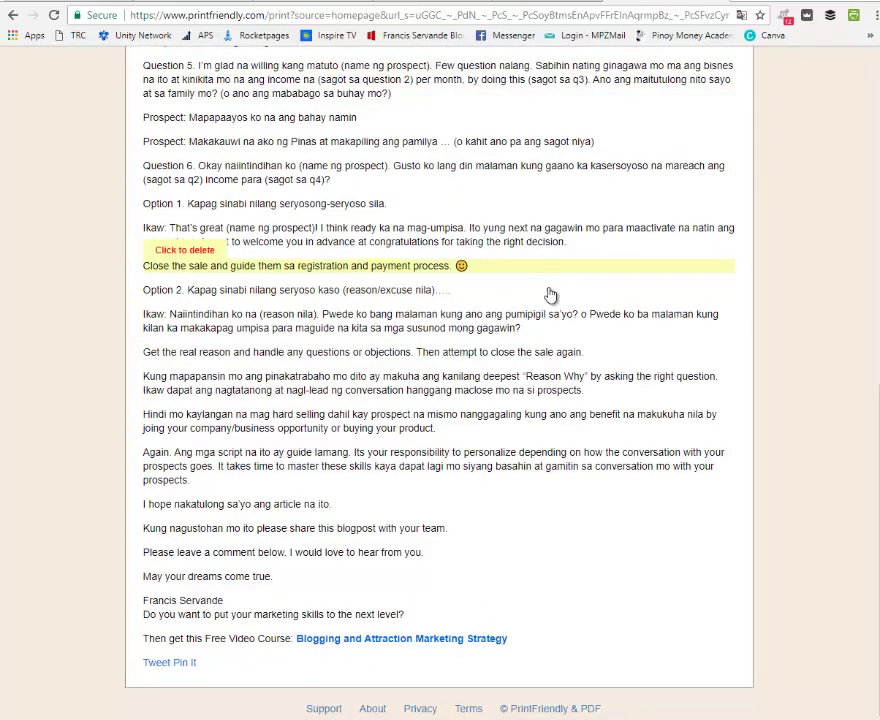
pyautogui.click(184, 664)
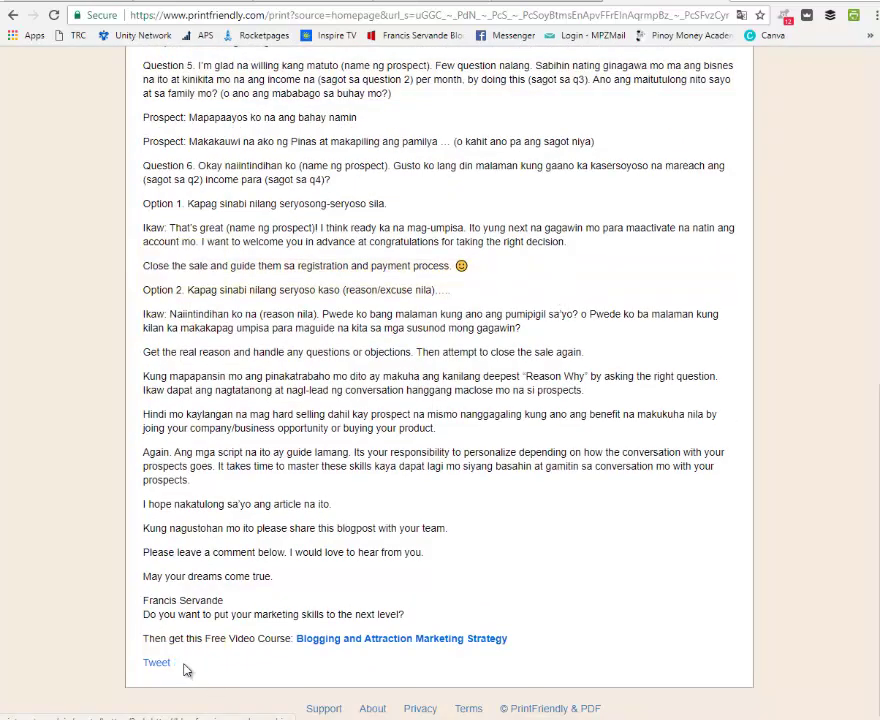
pyautogui.click(156, 663)
pyautogui.scroll(7, 589, 505)
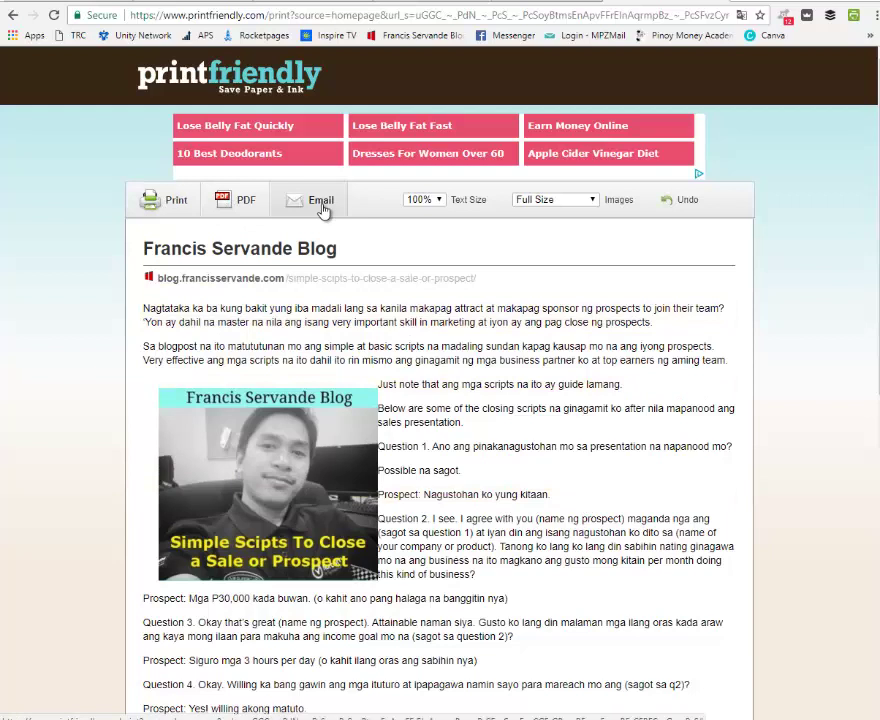
pyautogui.click(247, 202)
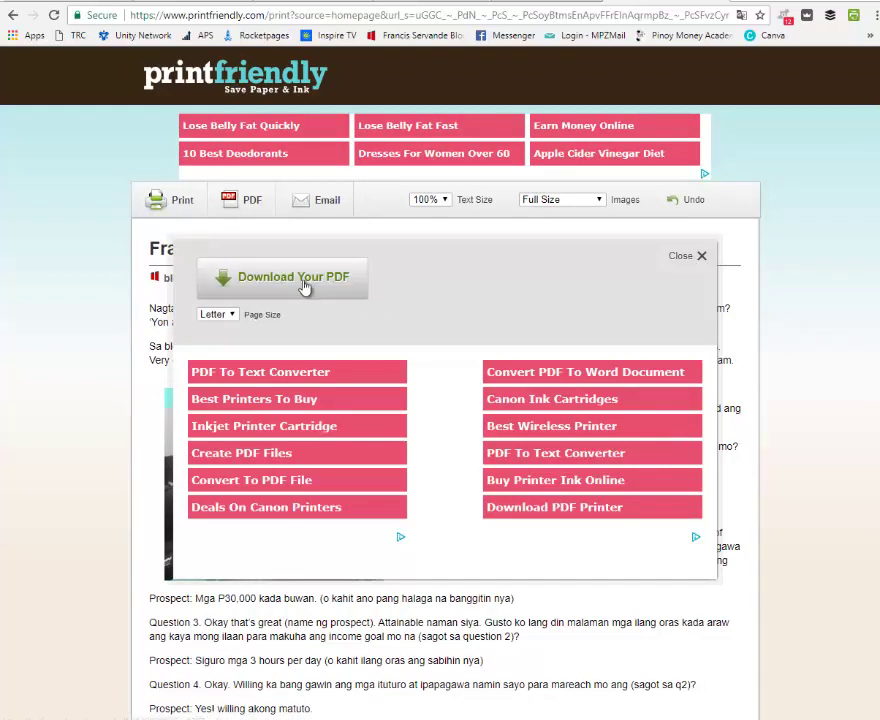
# Step: Download the generated PDF and reveal it in its folder from Chrome's download bar
pyautogui.click(315, 287)
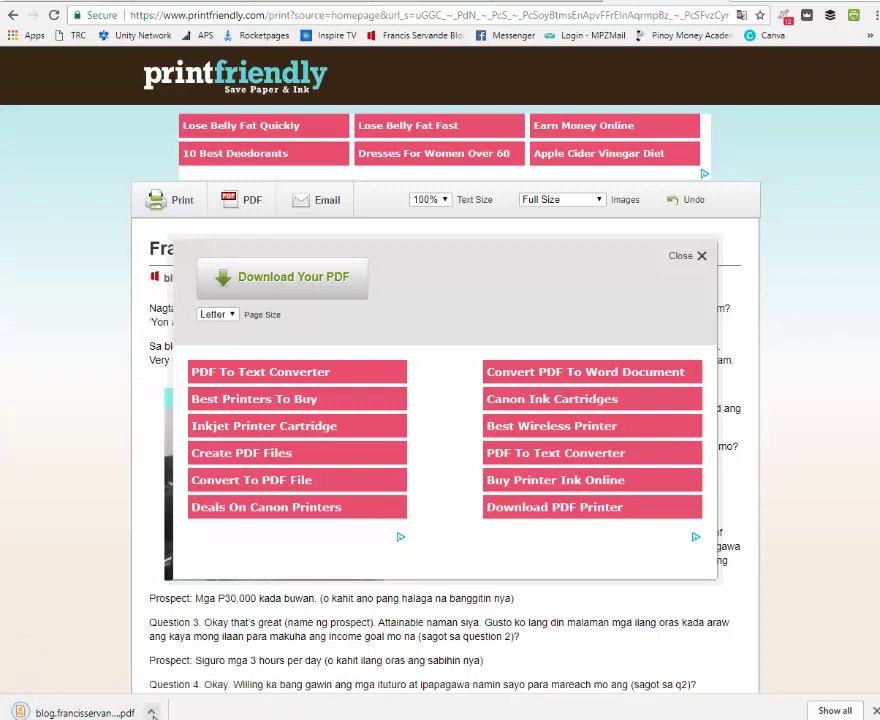
pyautogui.click(150, 713)
pyautogui.click(206, 666)
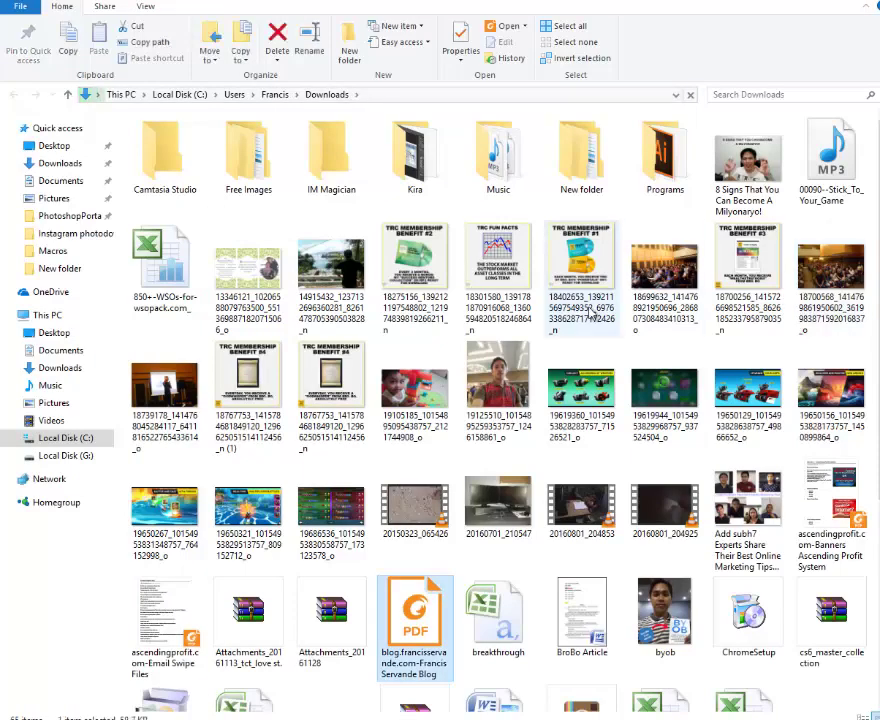
# Step: Open the downloaded blog post PDF from the Downloads folder
pyautogui.doubleClick(418, 605)
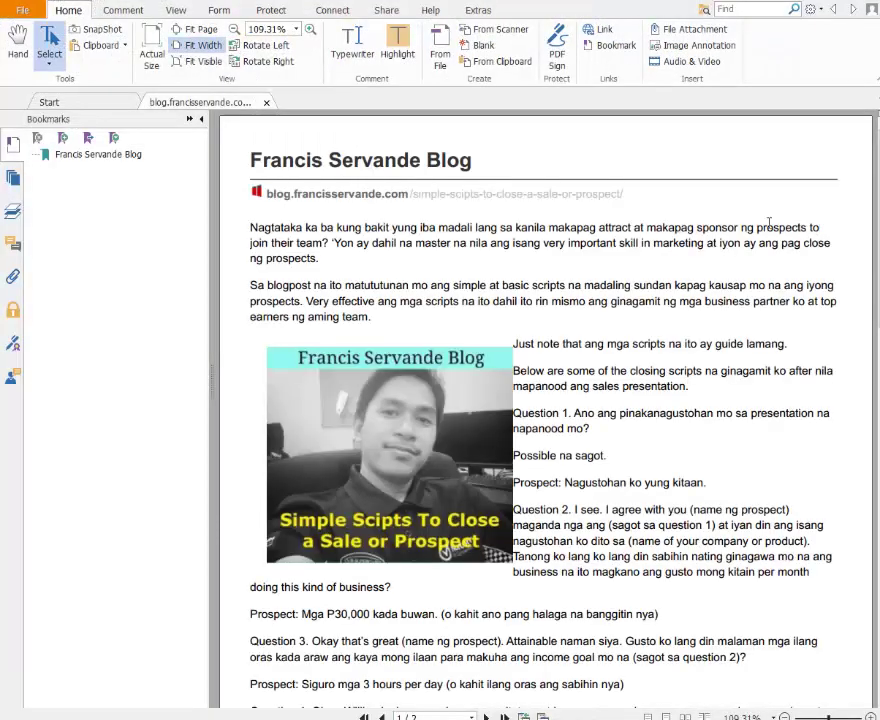
# Step: Collapse the Bookmarks panel in Foxit PhantomPDF and scroll through the article PDF
pyautogui.click(201, 121)
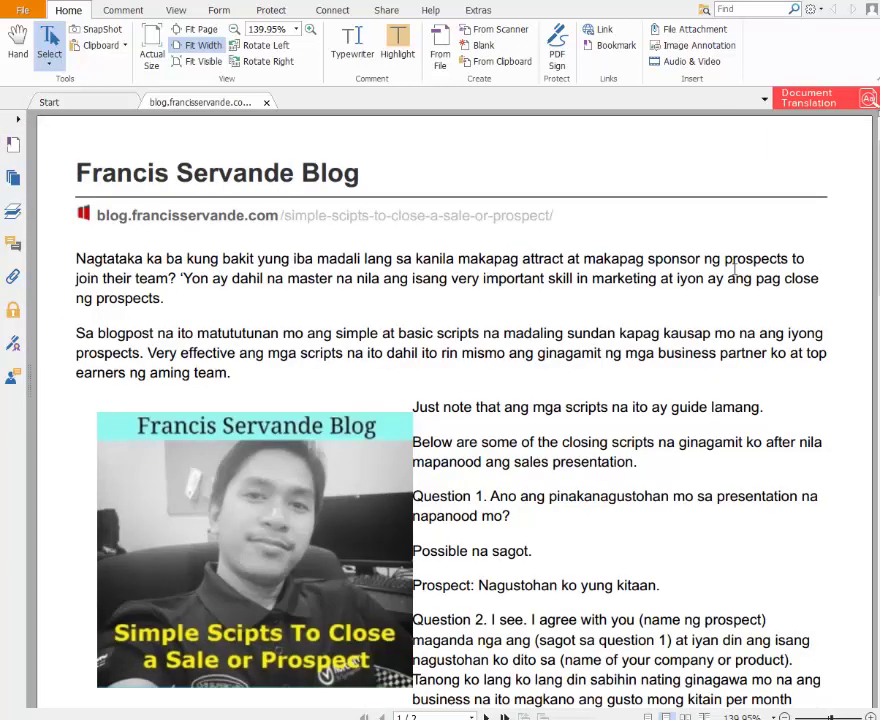
pyautogui.scroll(-3, 735, 268)
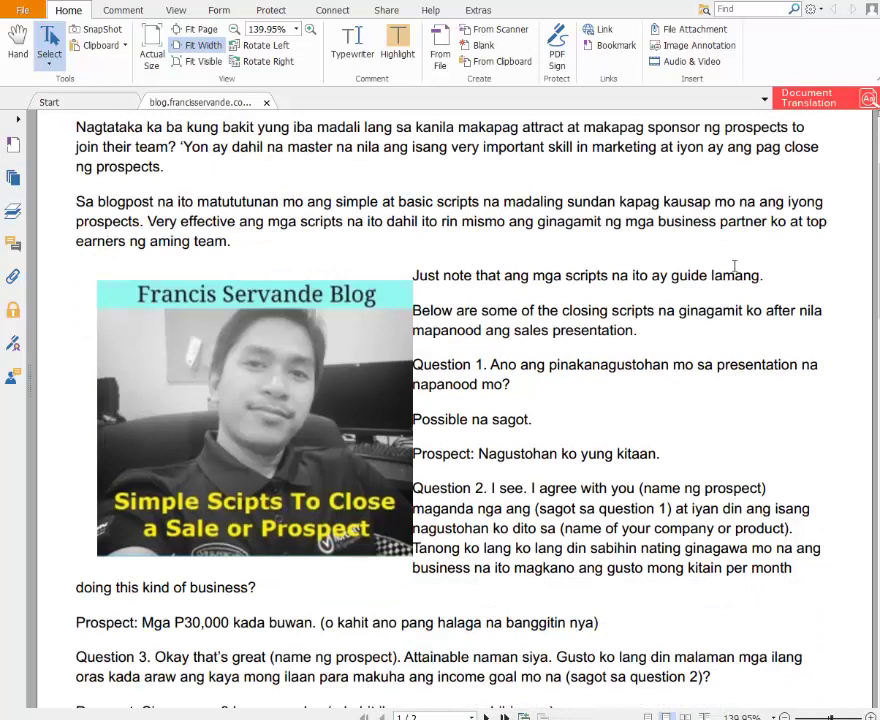
pyautogui.scroll(2, 735, 267)
pyautogui.scroll(1, 735, 266)
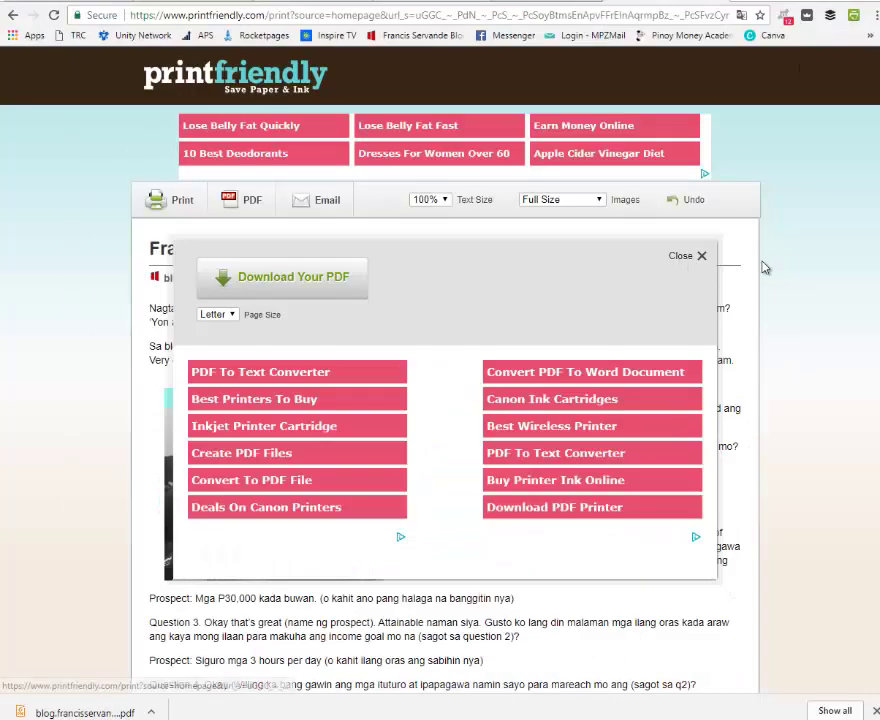
# Step: Close the PDF dialog, go back to the blog post, and scroll its overlaid PrintFriendly preview
pyautogui.click(700, 256)
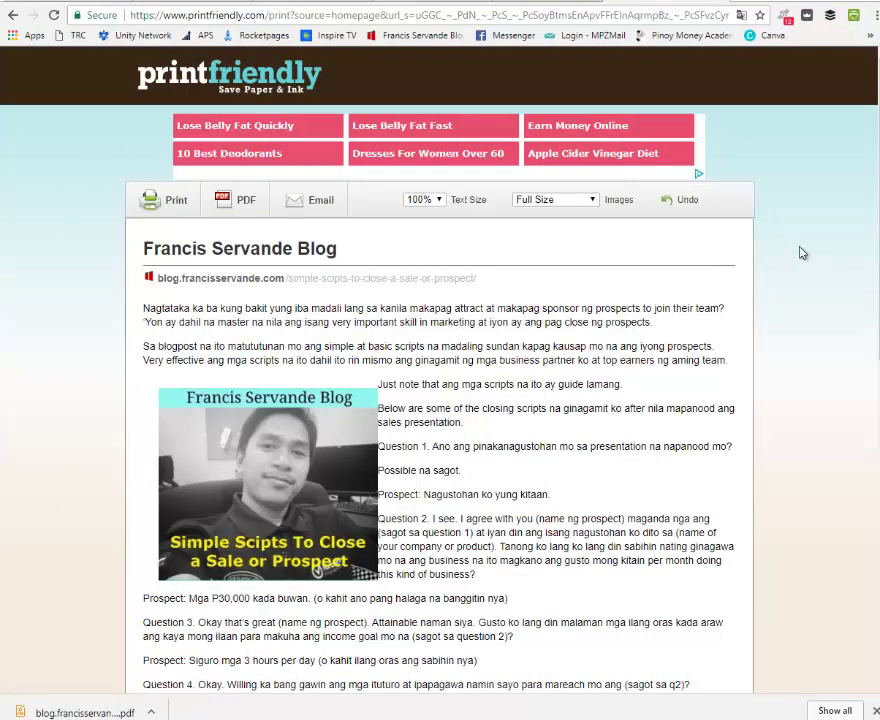
pyautogui.click(12, 15)
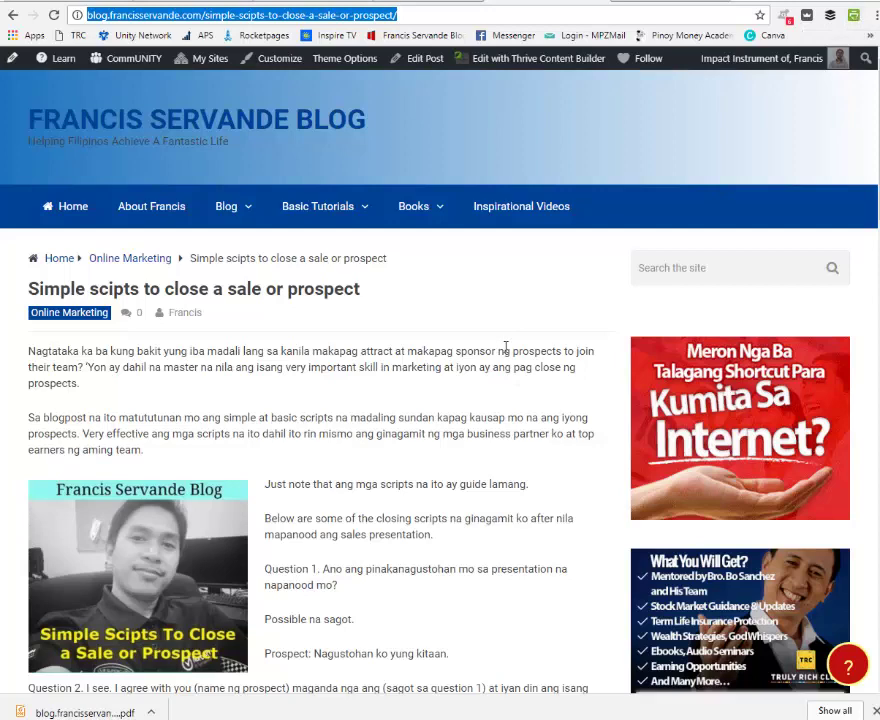
pyautogui.scroll(-2, 476, 346)
pyautogui.scroll(2, 476, 346)
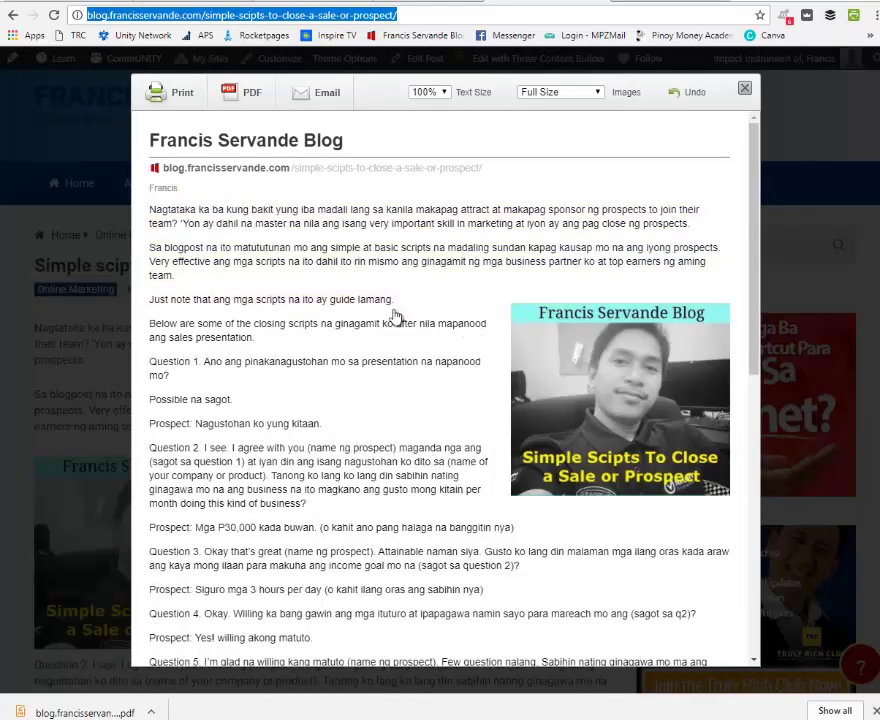
pyautogui.scroll(-1, 402, 338)
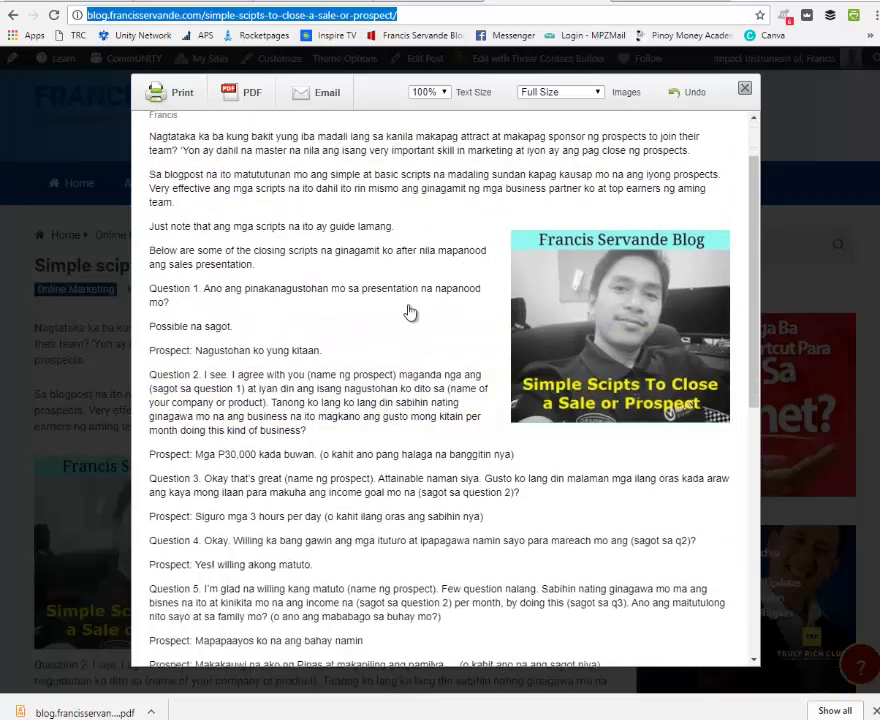
pyautogui.scroll(1, 410, 330)
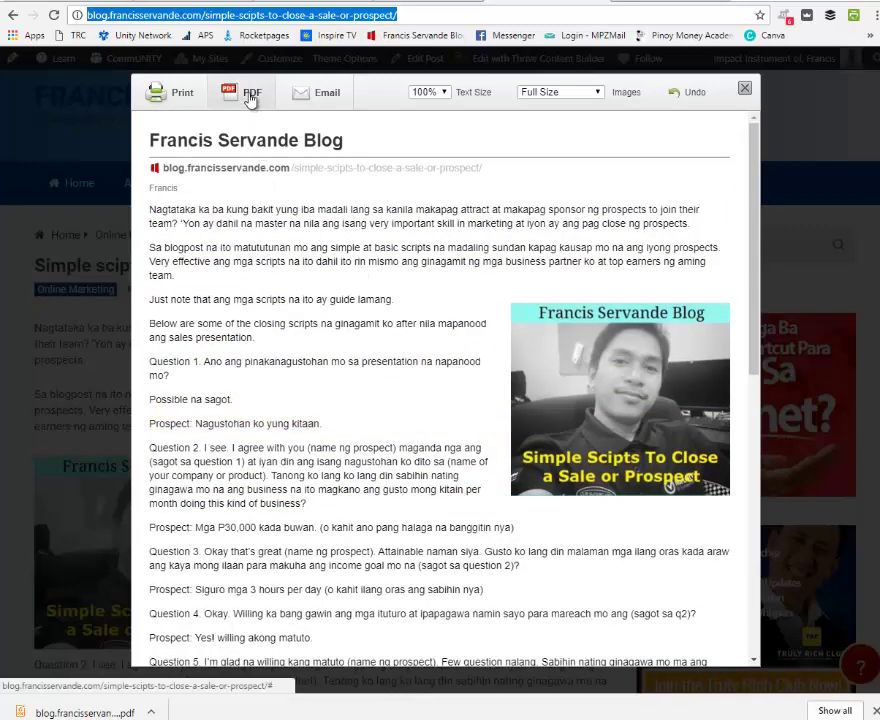